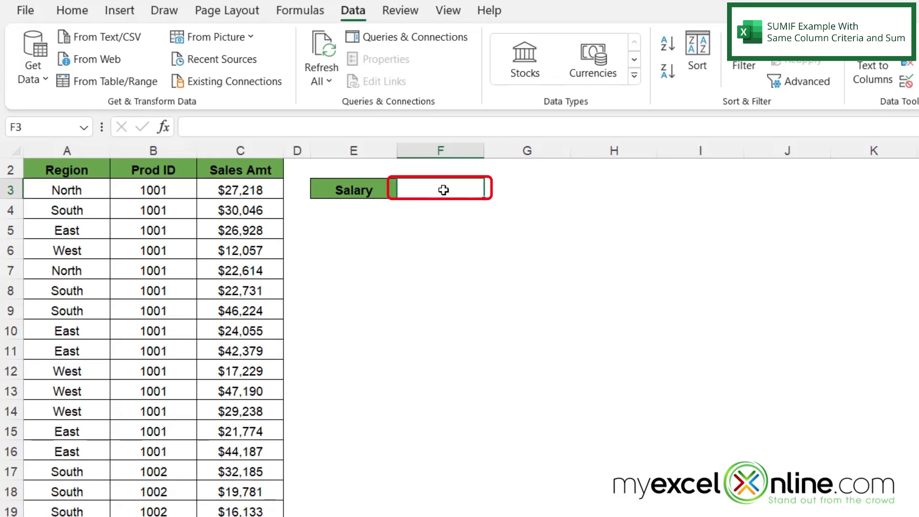
text(=sum)
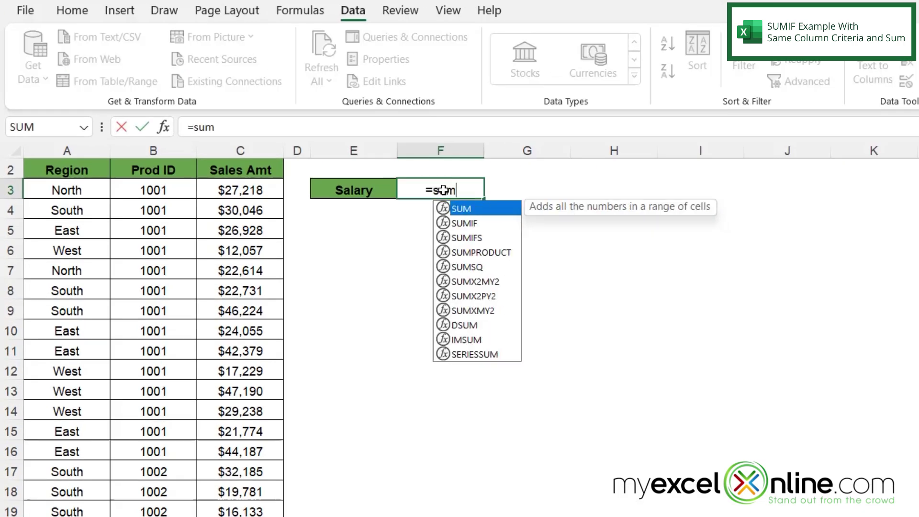
text(if()
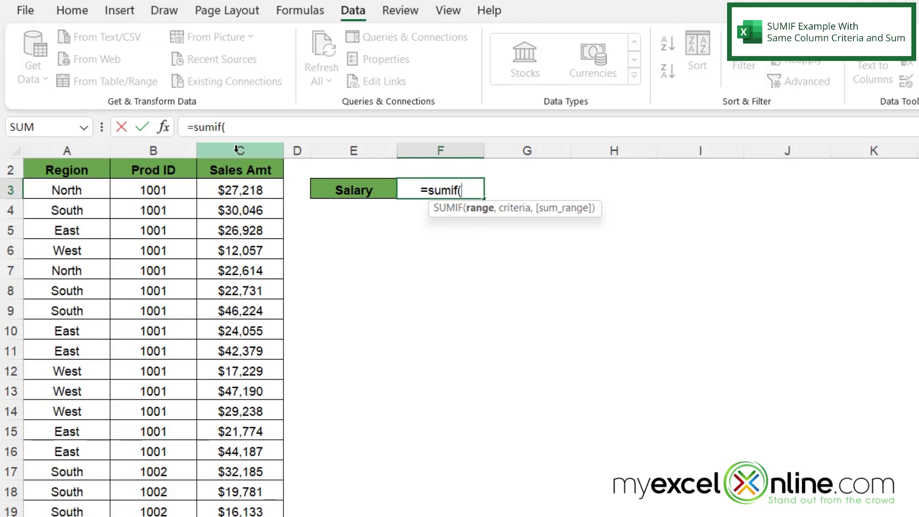
- Enter =SUMIF on column C with criterion ">15000" in F3, giving $2,438,487
click(239, 149)
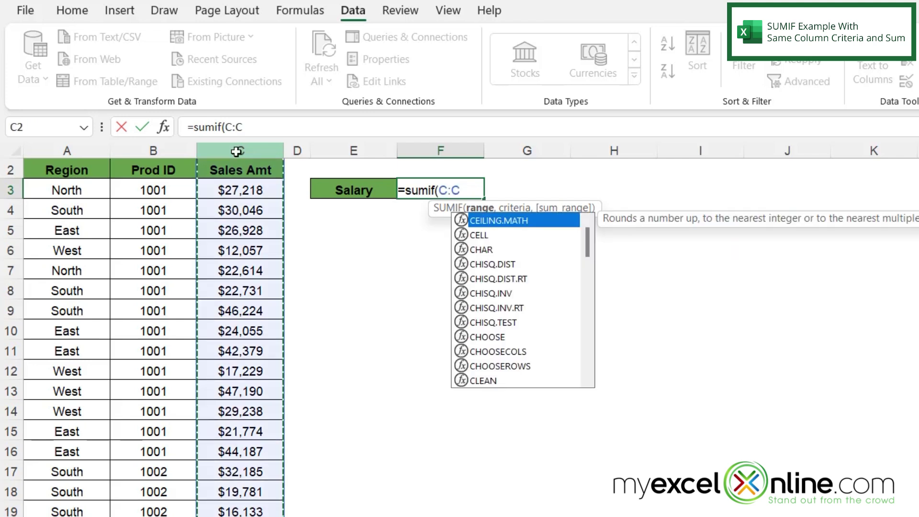
text(,)
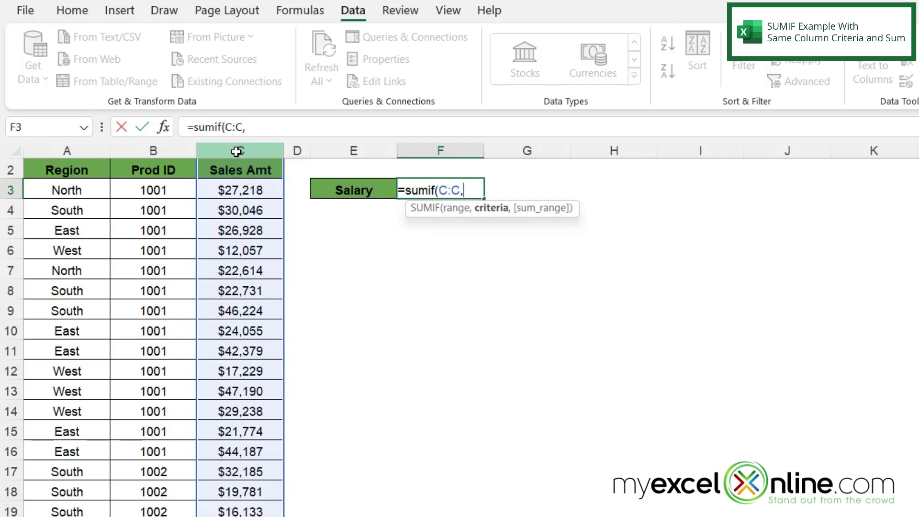
text(")
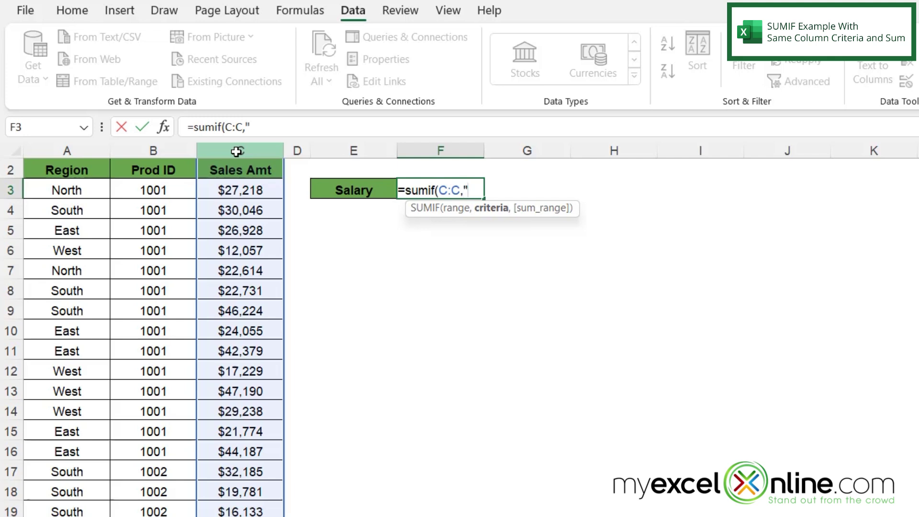
text(>15)
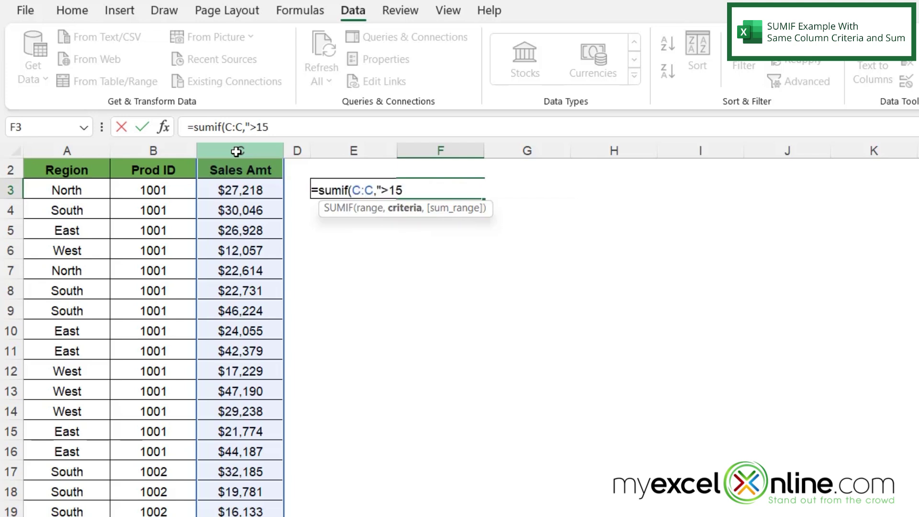
text(000)
text("))
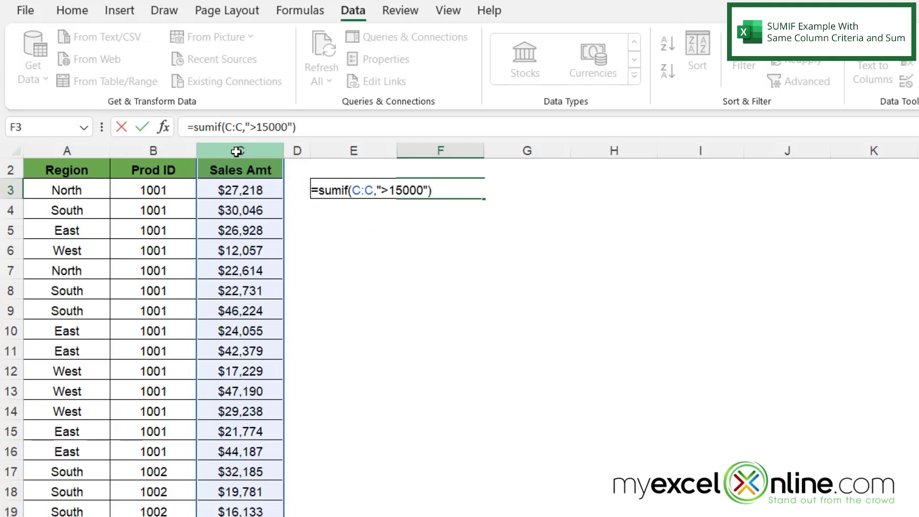
key(Return)
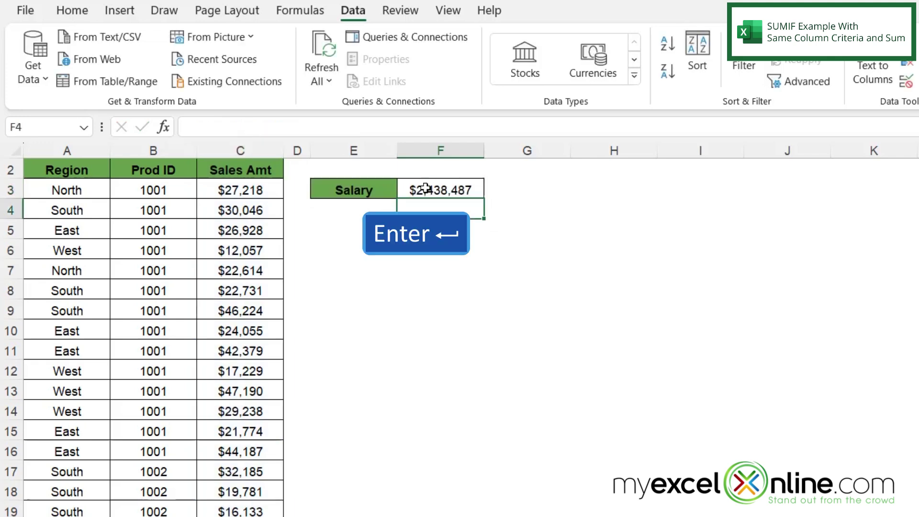
- Return to the Salary result in F3 to review the $2,438,487 total
click(440, 189)
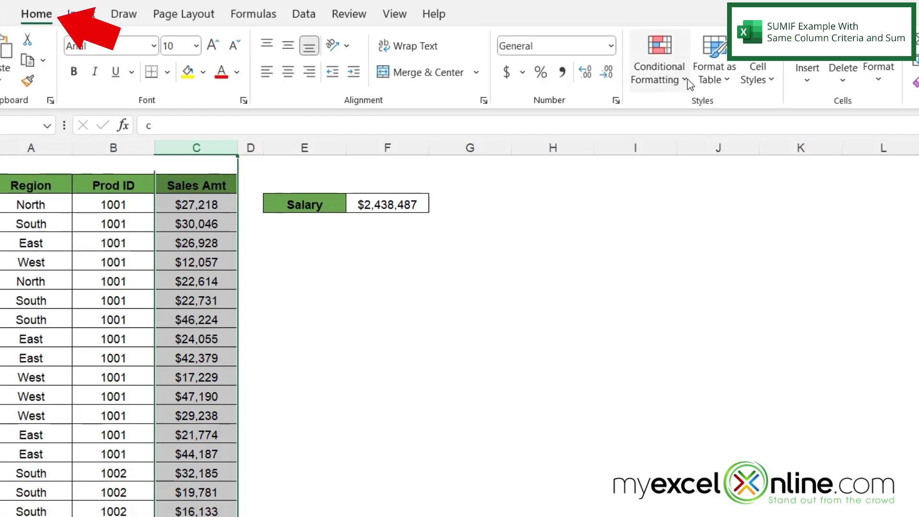
- Apply a Less Than 15000 rule with Light Red Fill and Dark Red Text
click(687, 79)
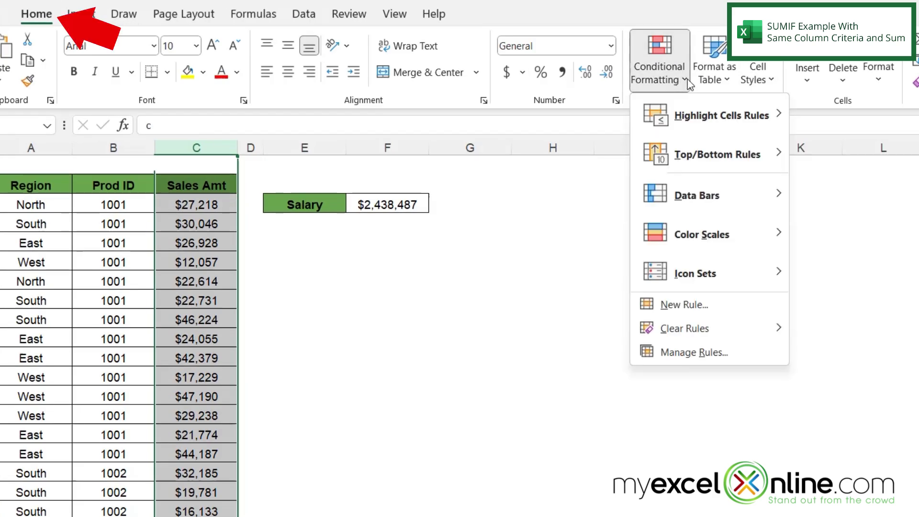
mouse_move(721, 116)
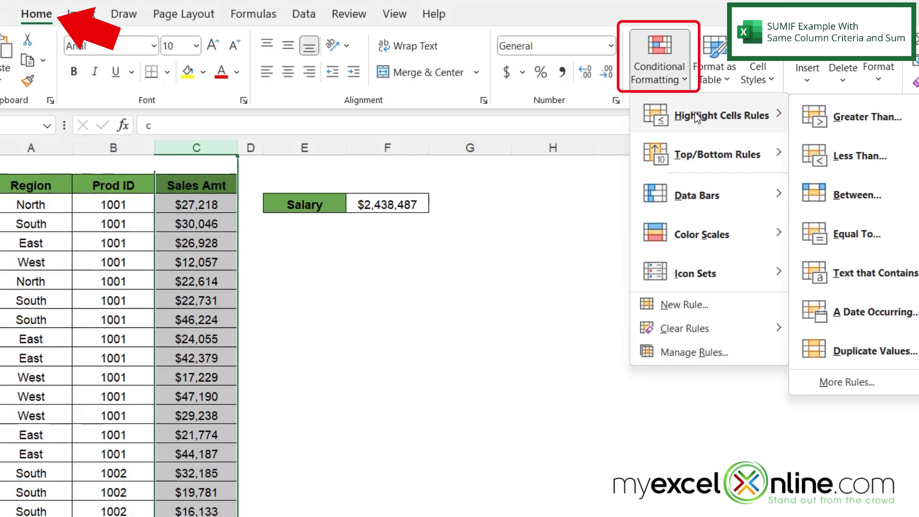
click(859, 156)
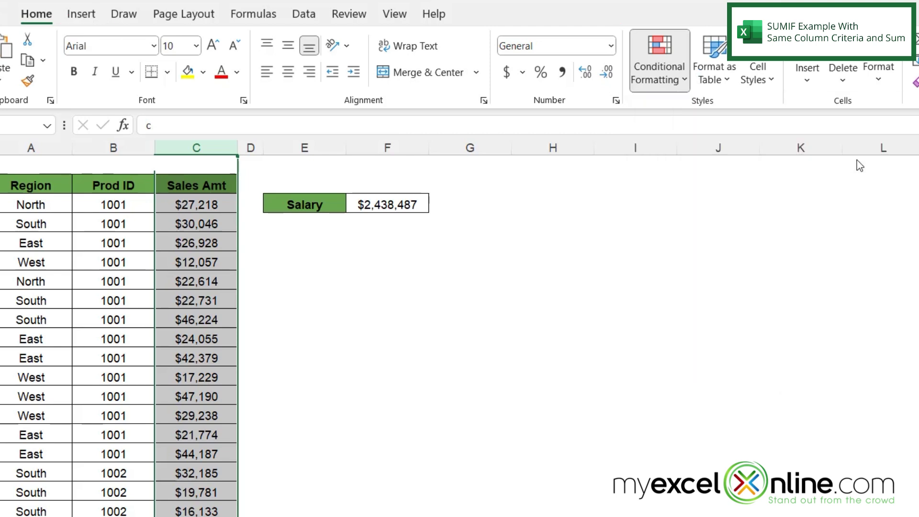
text(15)
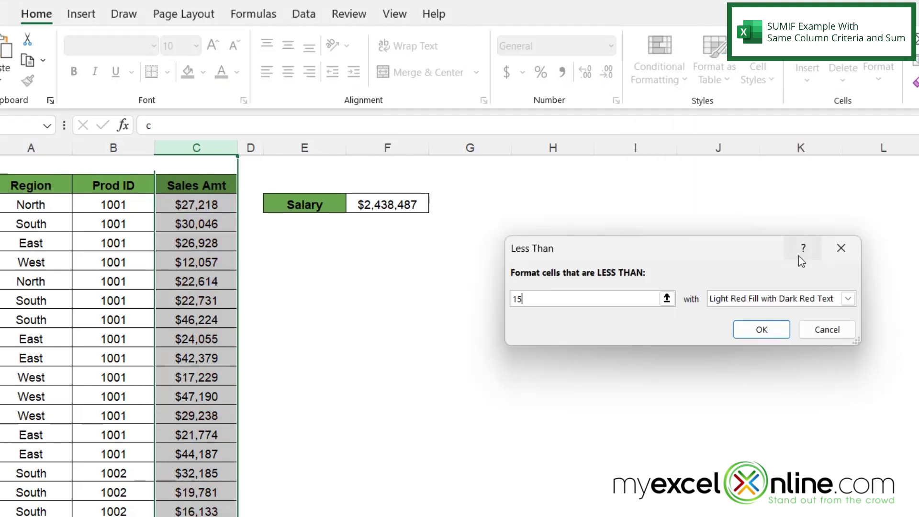
text(000)
click(761, 328)
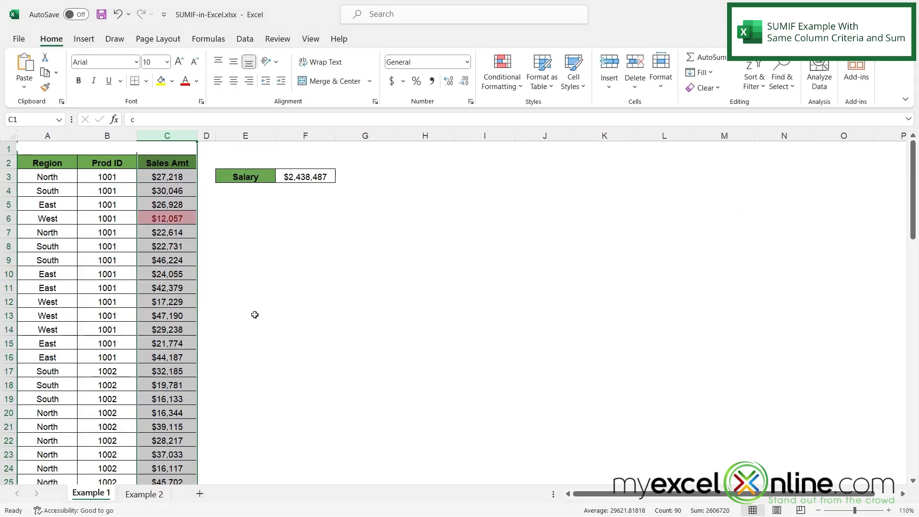
click(169, 219)
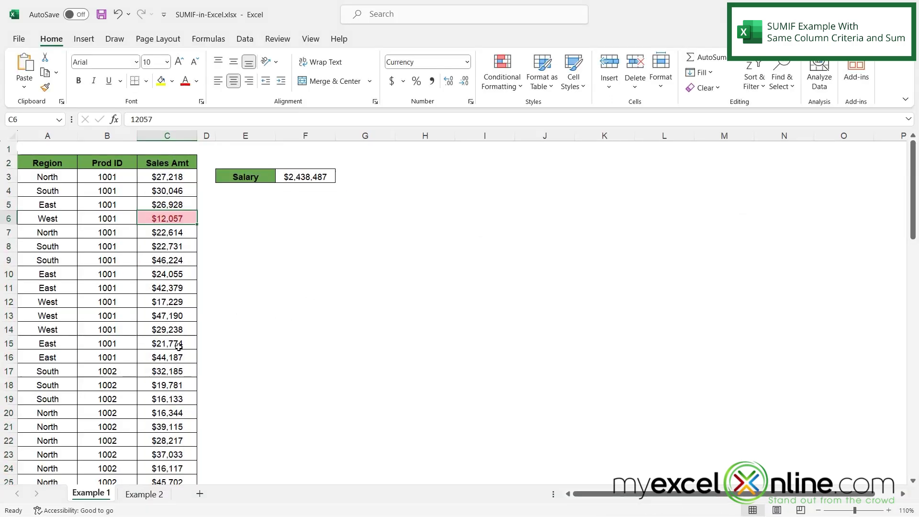
scroll(178, 346, down, 3)
scroll(179, 347, down, 1)
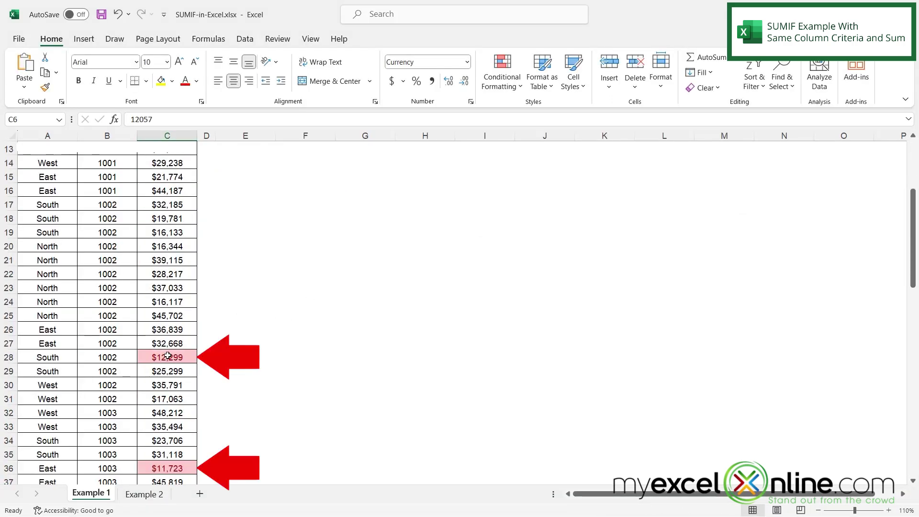
click(167, 358)
ctrl+click(167, 468)
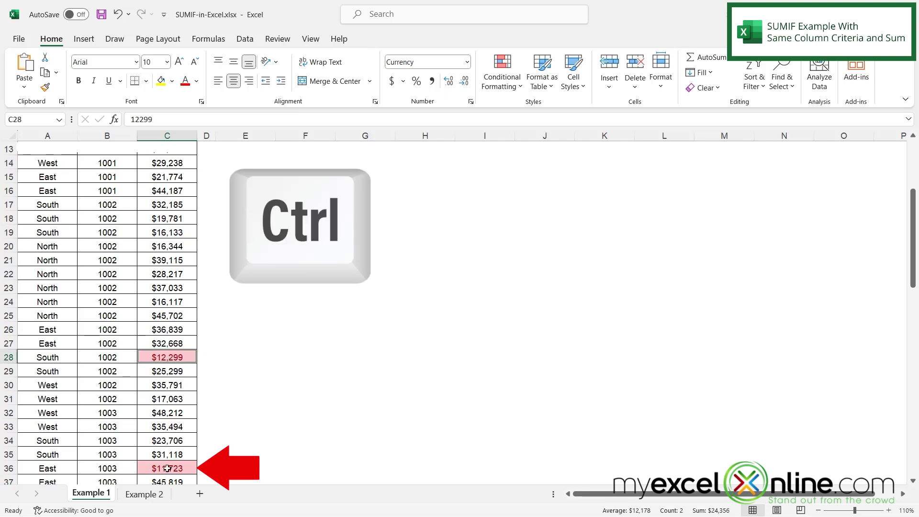
scroll(255, 417, down, 5)
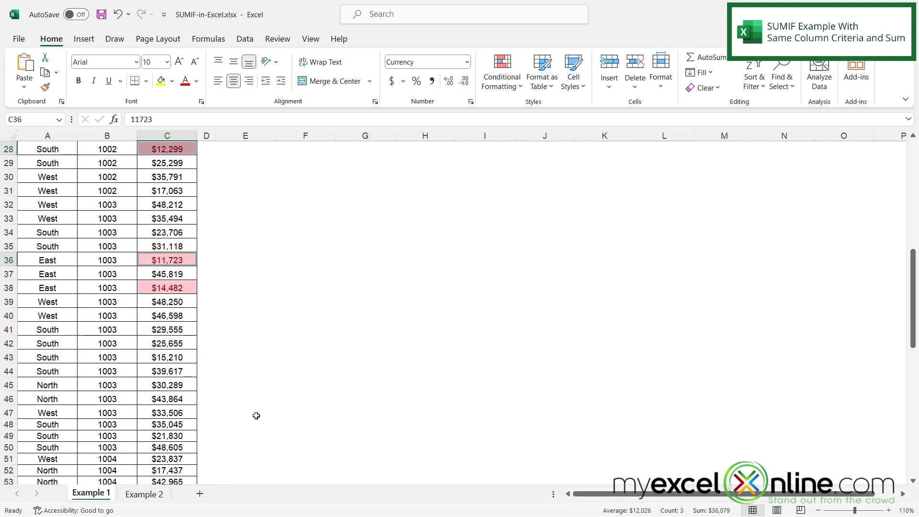
scroll(255, 416, down, 15)
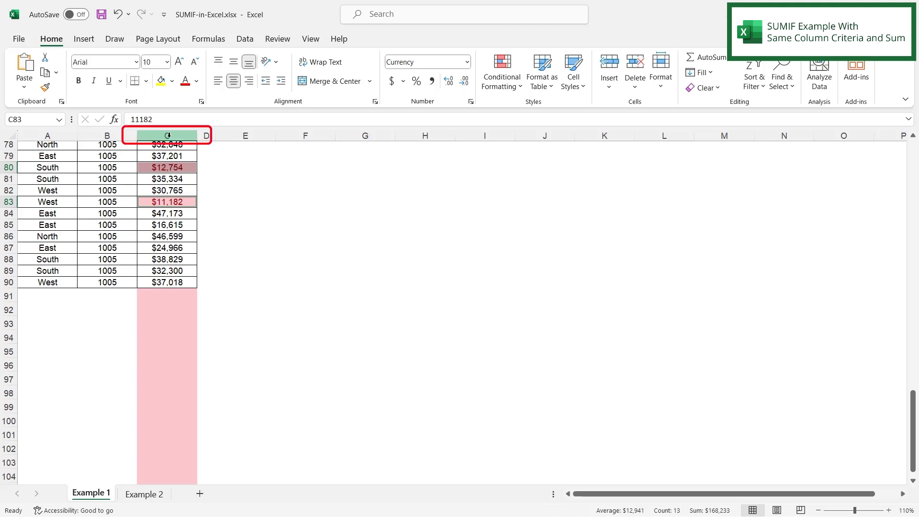
click(168, 136)
scroll(393, 263, up, 6)
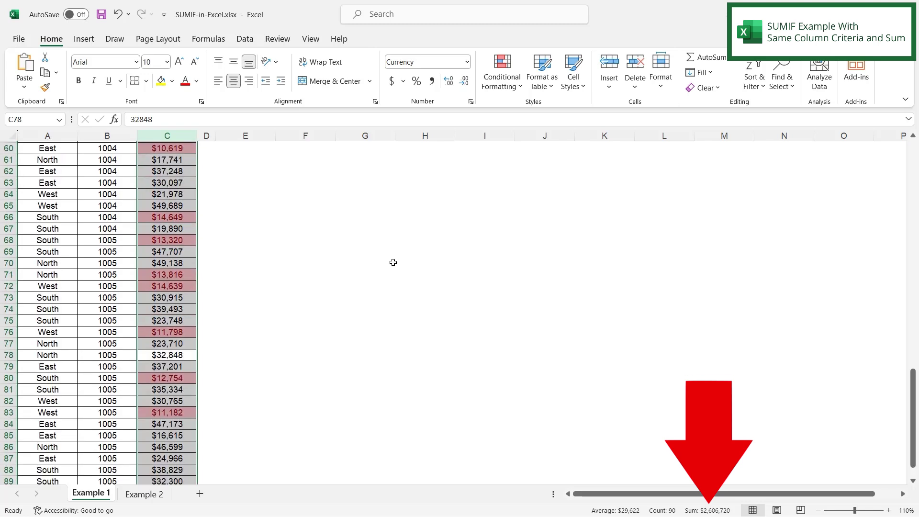
scroll(393, 263, up, 15)
click(305, 177)
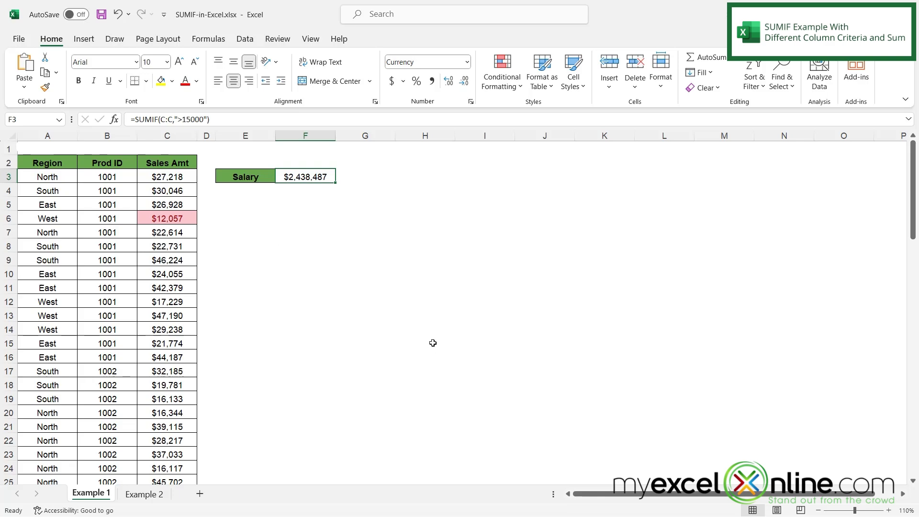
- Enter a SUMIF in F4 testing column B against B3 (1001) and summing column C, giving 413870
click(298, 195)
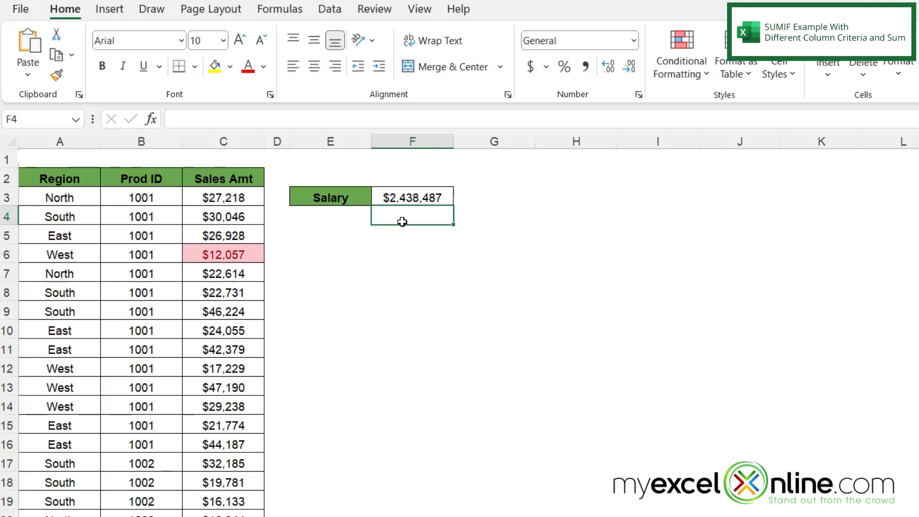
text(=sum)
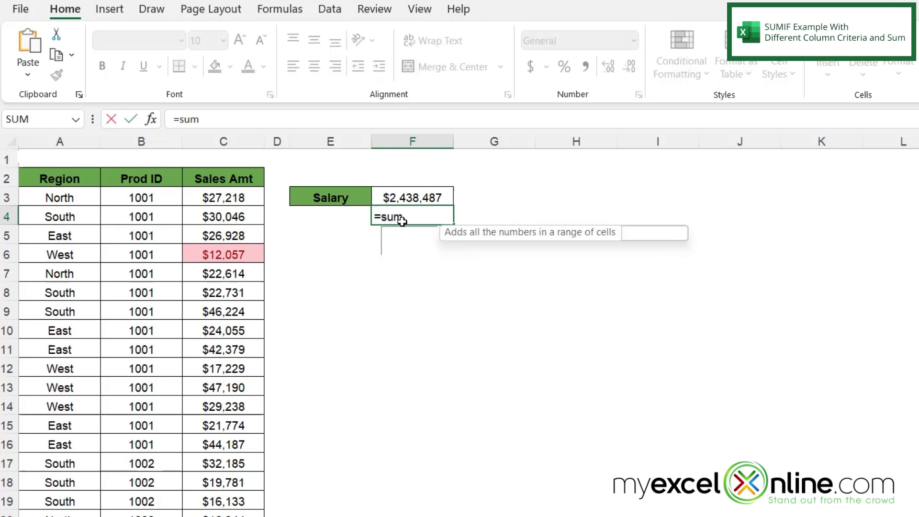
text(if()
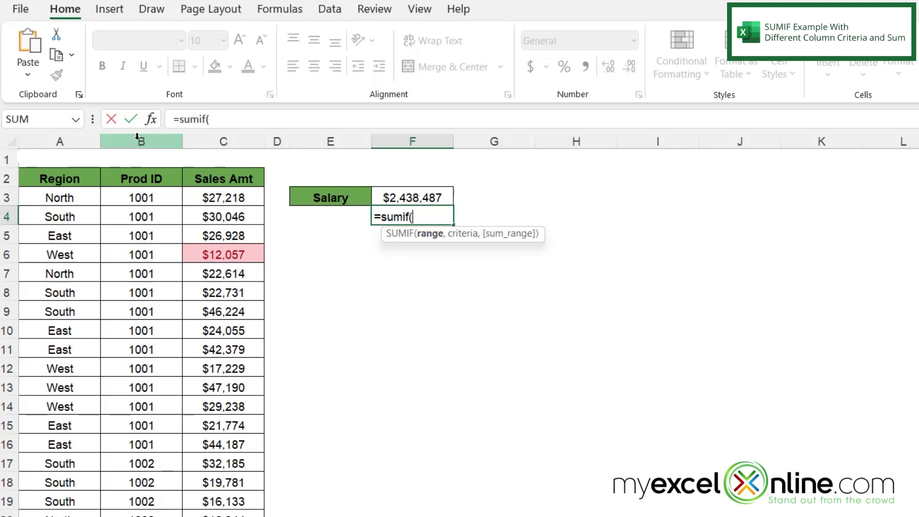
click(137, 138)
text(,)
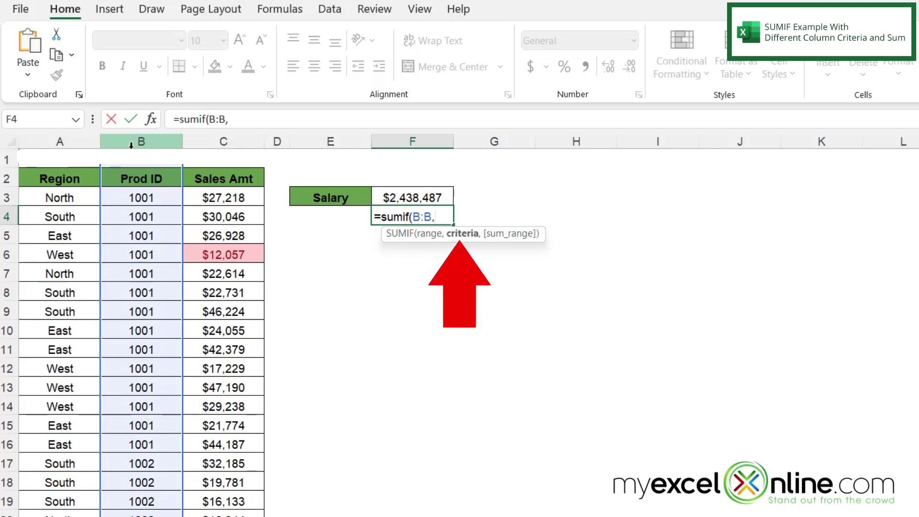
text("100)
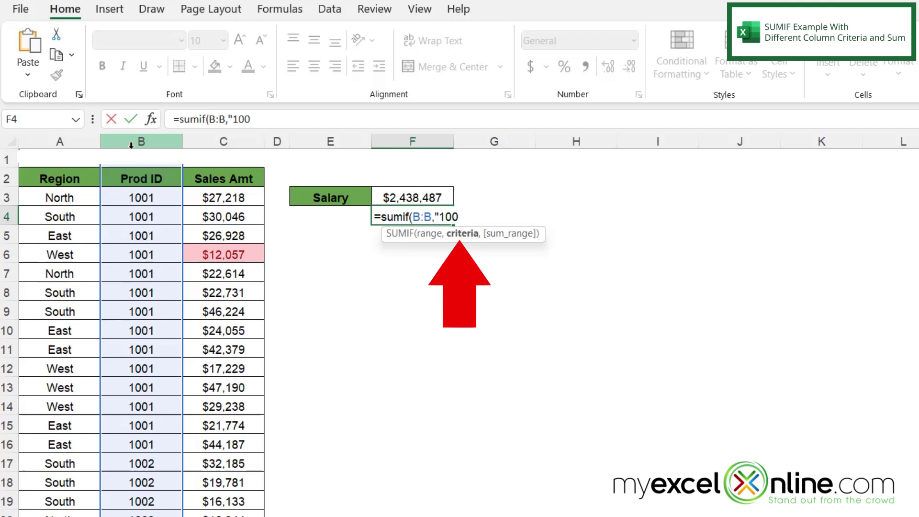
text(1")
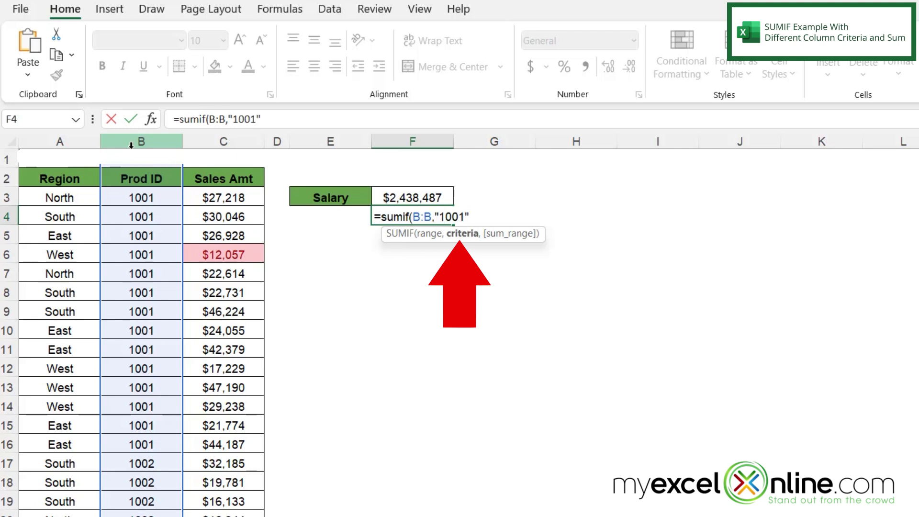
key(BackSpace)
key(BackSpace)
key(BackSpace)
key(BackSpace)
key(BackSpace)
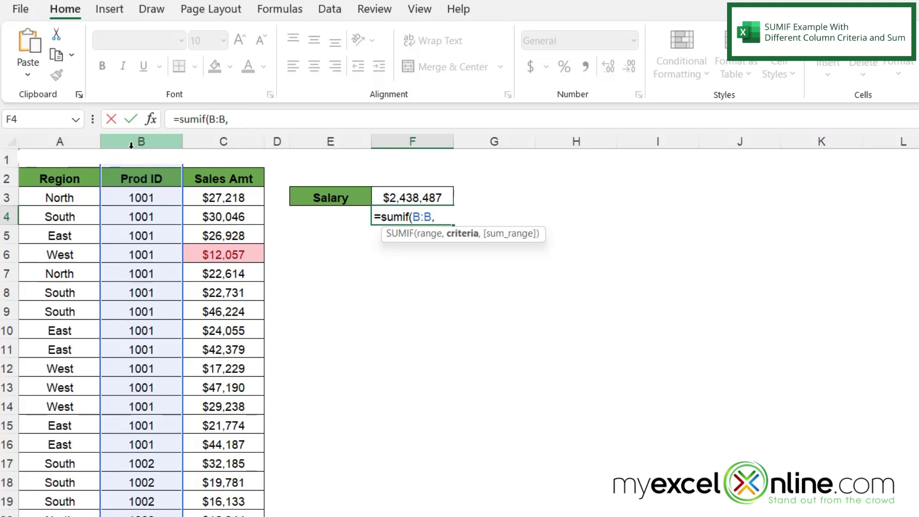
key(BackSpace)
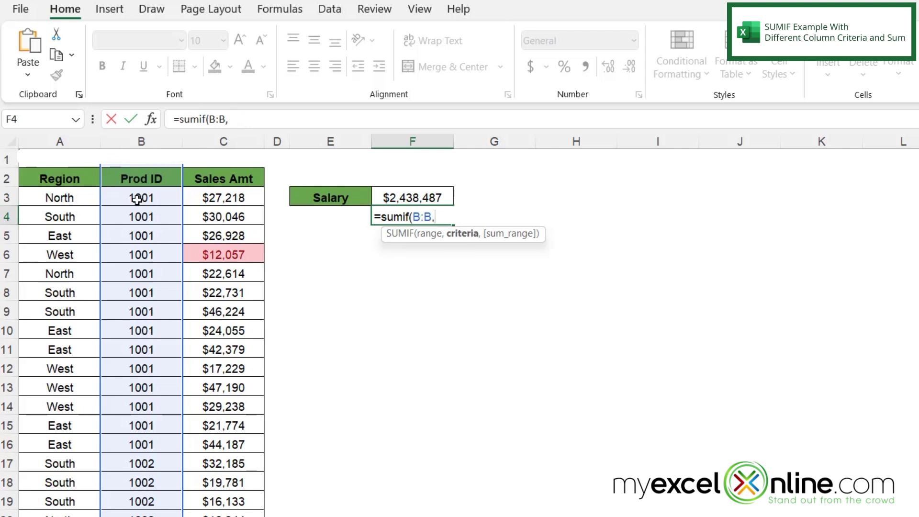
click(137, 199)
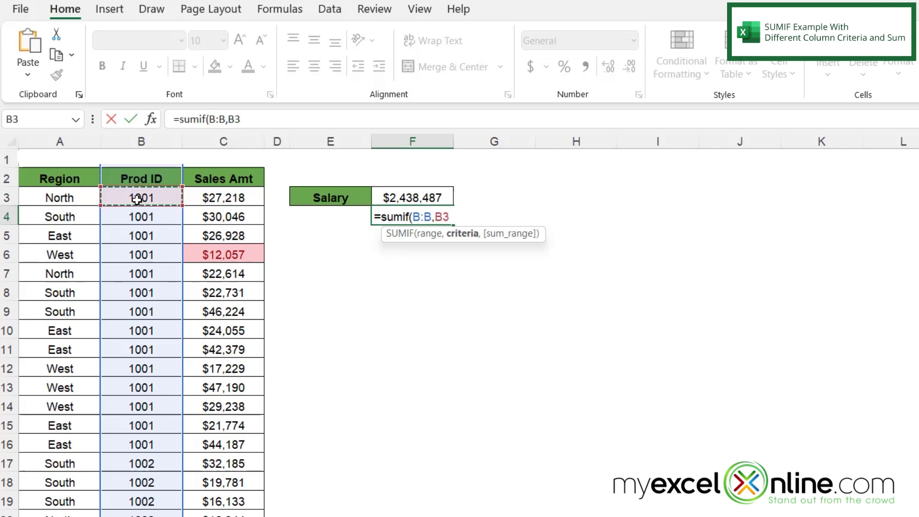
text(,)
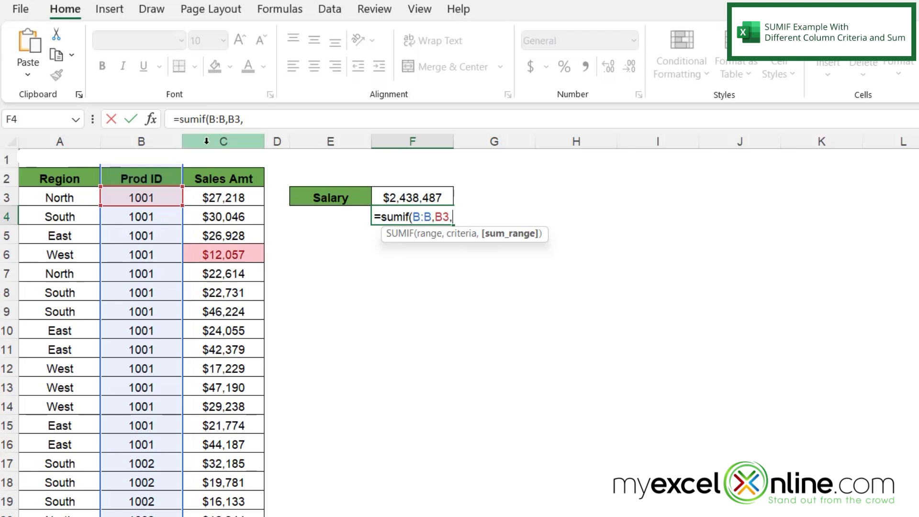
click(224, 141)
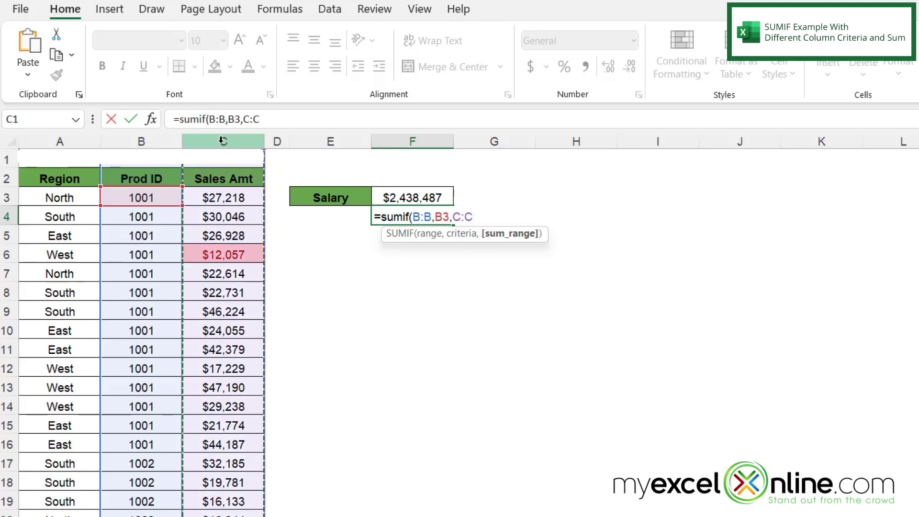
text())
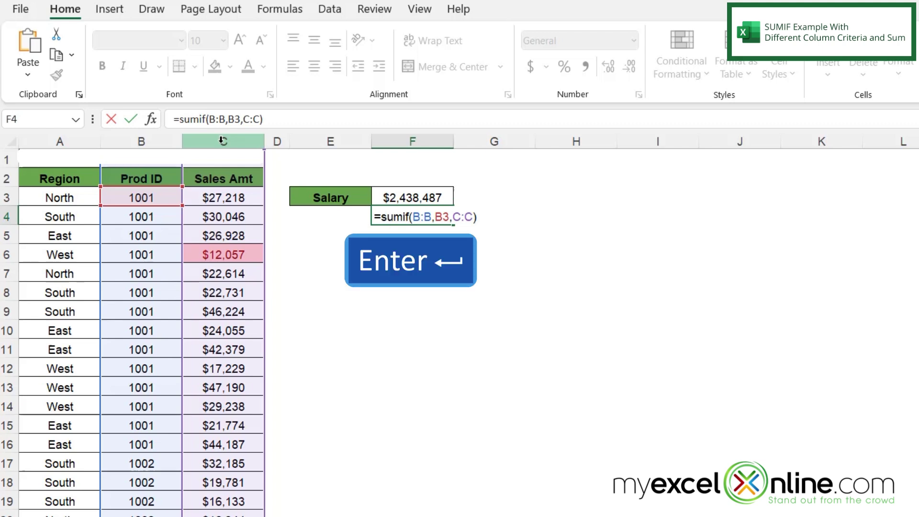
key(Return)
click(386, 217)
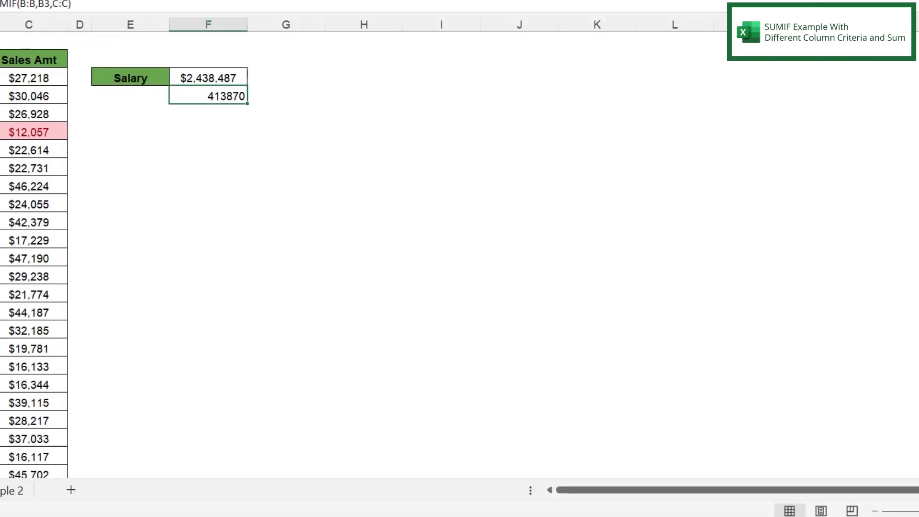
mouse_move(29, 78)
mouse_down()
mouse_move(34, 206)
mouse_move(21, 311)
mouse_up()
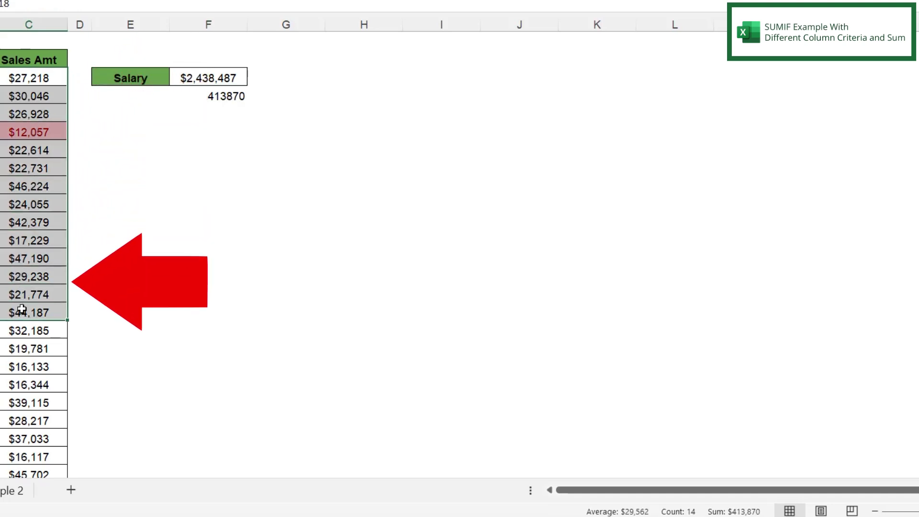